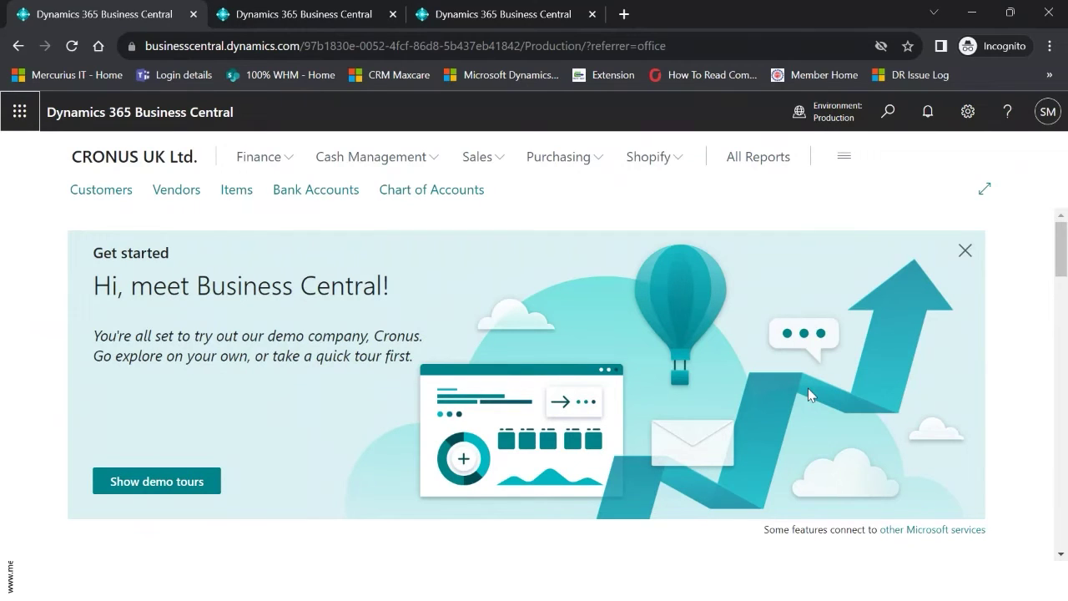
Step: Look over the home pages of the Production, Environment_1 and Consolidation environments, ending back on Production
{"action": "key", "text": "ctrl+Tab"}
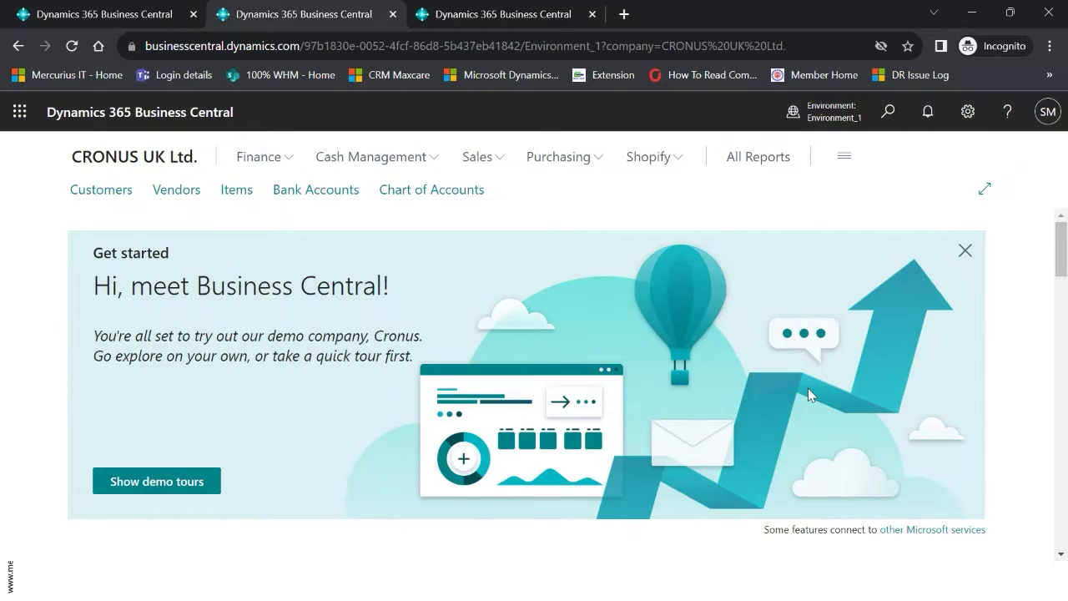
{"action": "key", "text": "ctrl+Tab"}
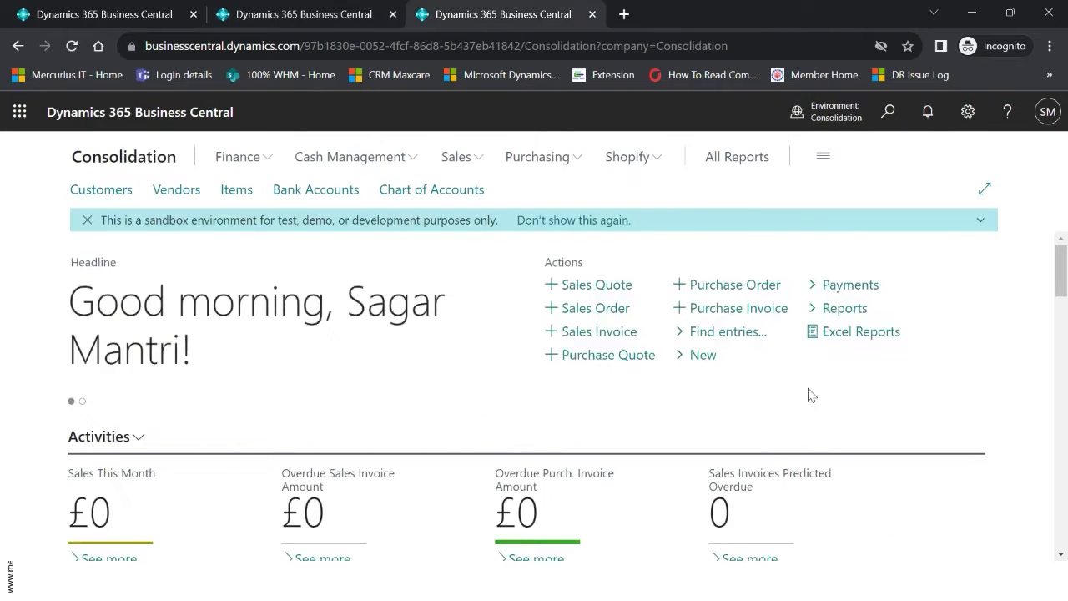
{"action": "key", "text": "ctrl+Tab"}
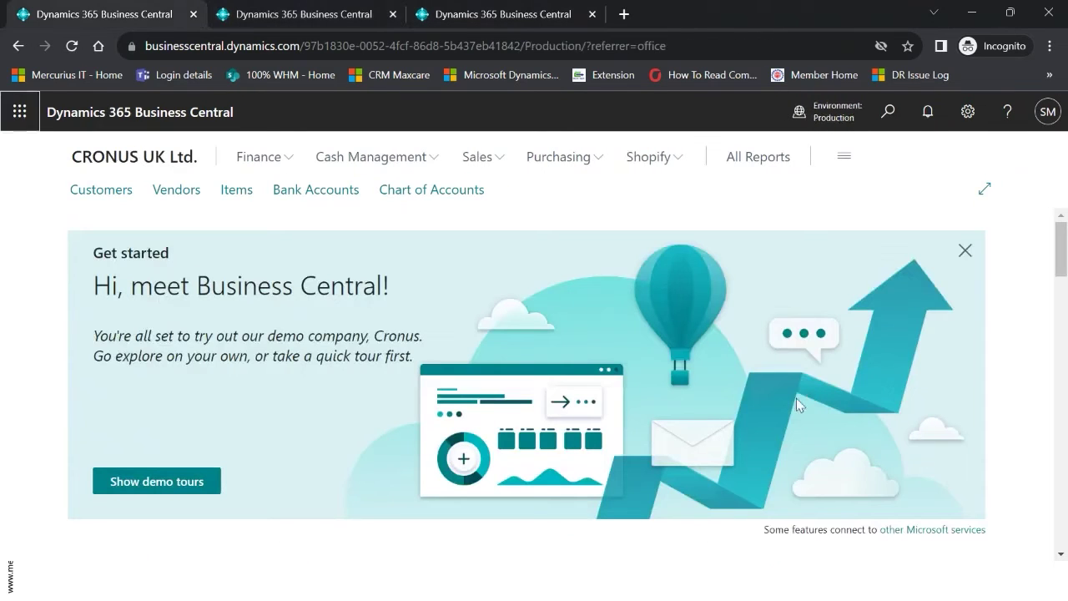
Step: Find the Business Units list in the Production environment and open its Consolidation Setup
{"action": "left_click", "coordinate": [890, 110]}
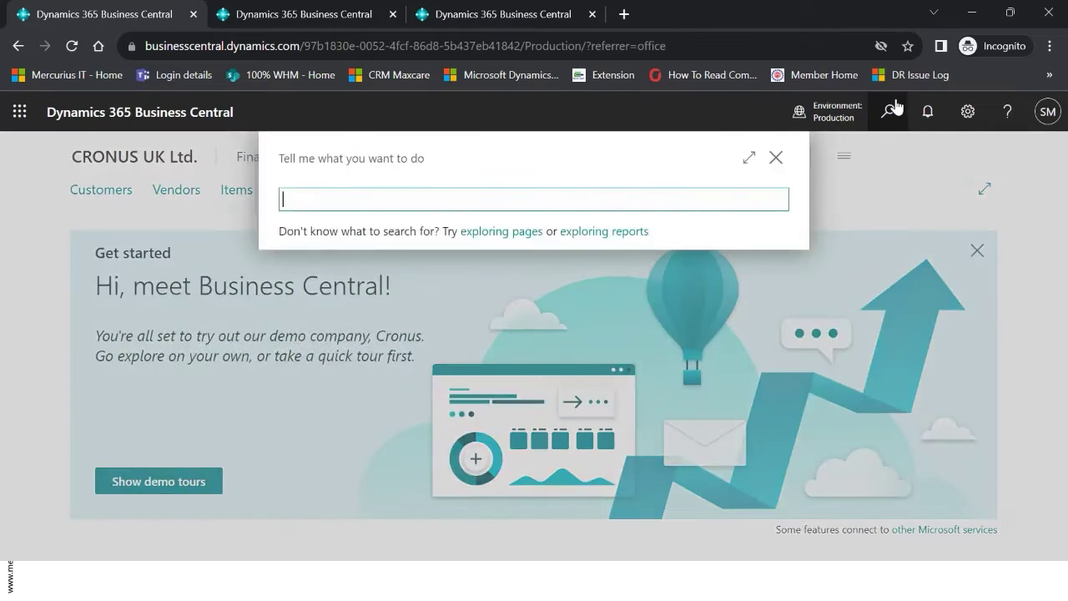
{"action": "type", "text": "business"}
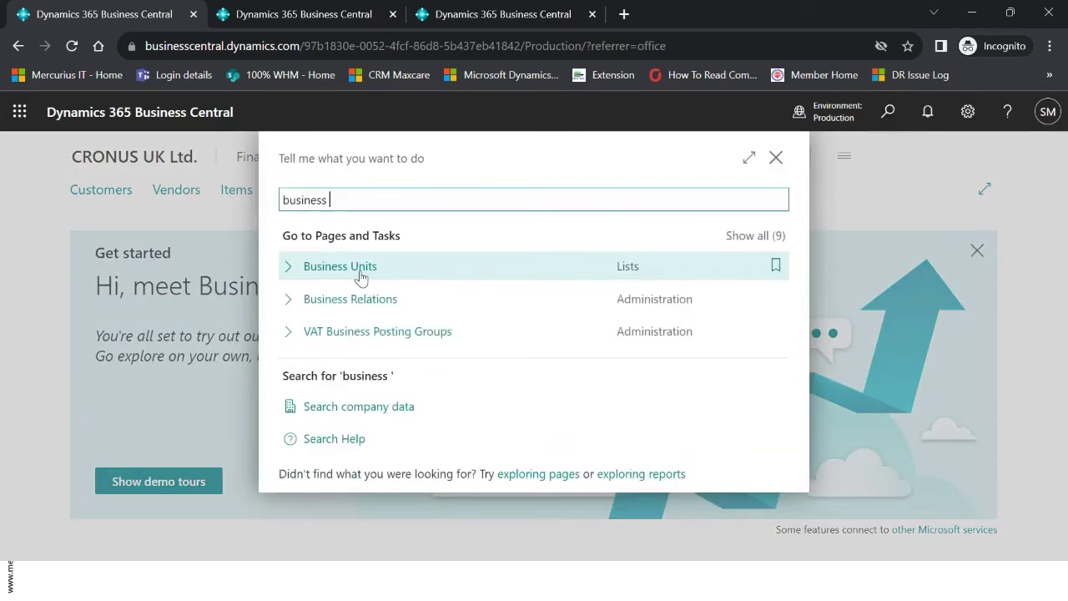
{"action": "left_click", "coordinate": [361, 274]}
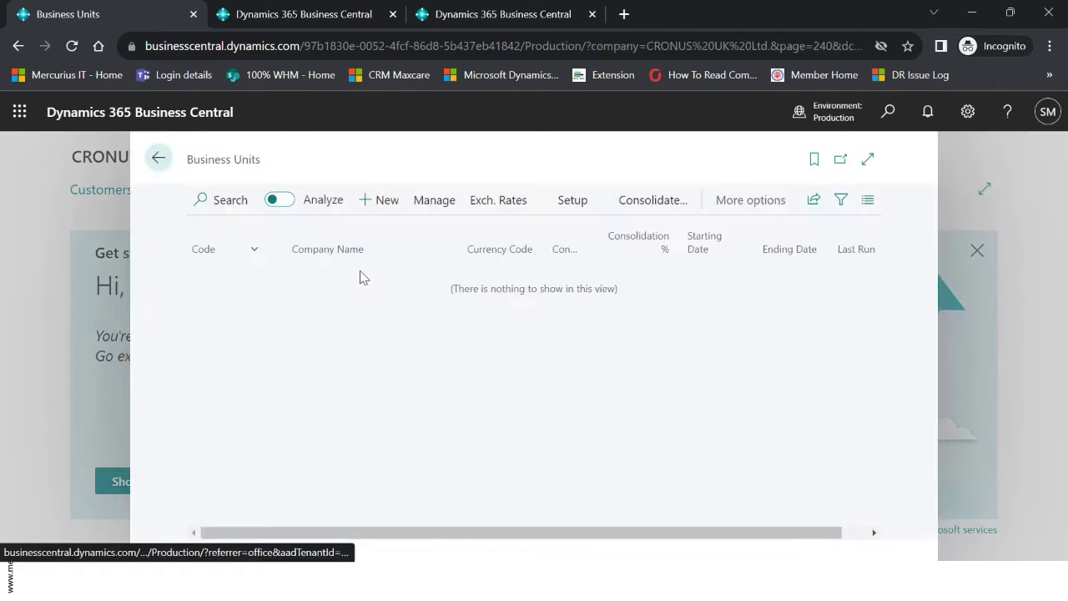
{"action": "left_click", "coordinate": [572, 204]}
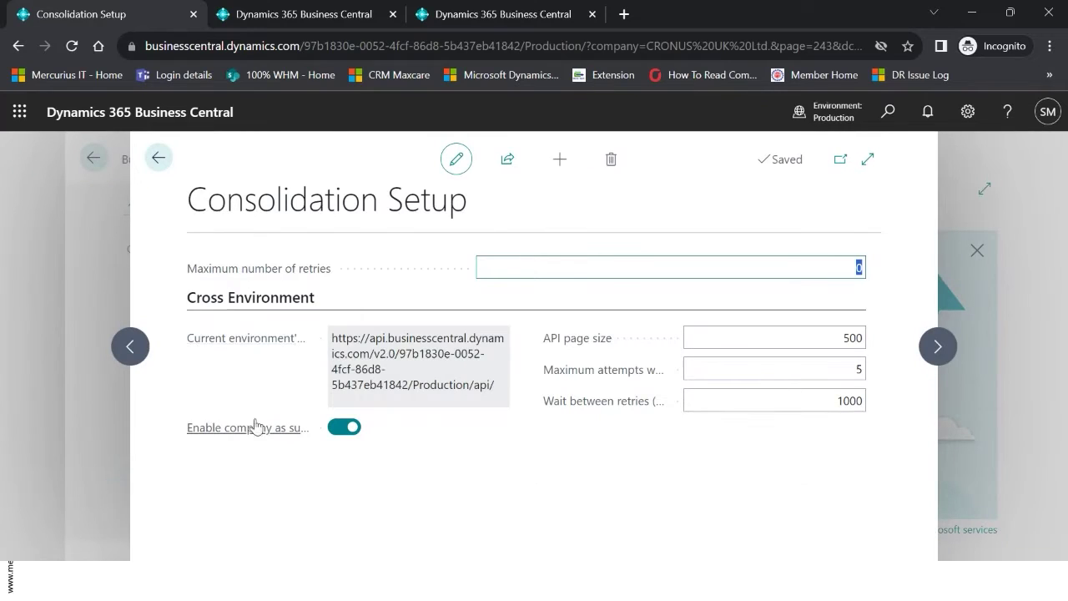
Step: Check the setting that enables the company as a subsidiary and the current environment's API URL, then return to the home page
{"action": "mouse_move", "coordinate": [228, 436]}
{"action": "left_click", "coordinate": [372, 368]}
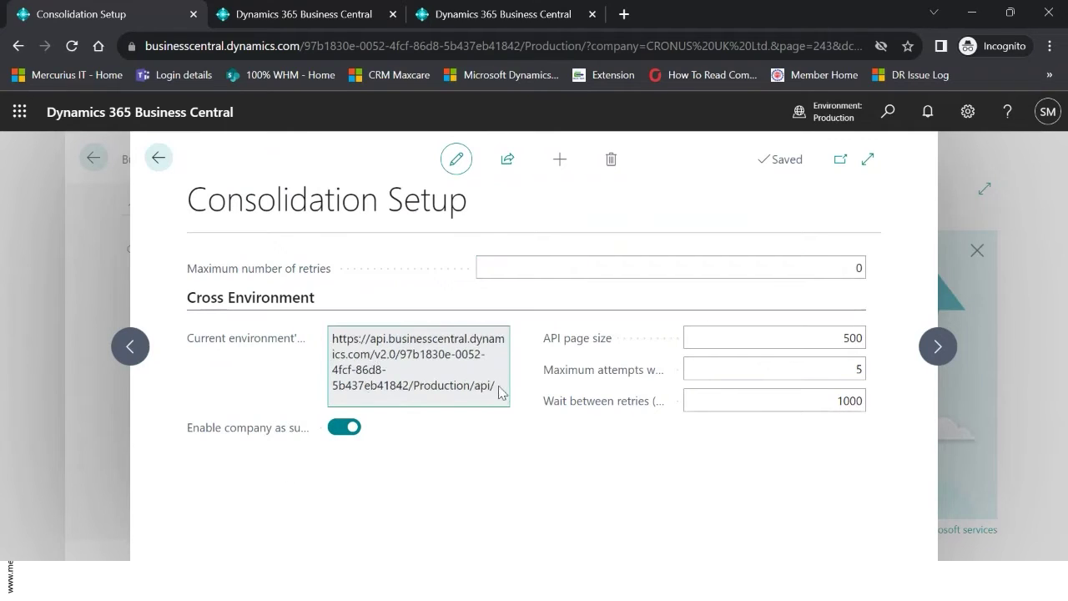
{"action": "left_click_drag", "start_coordinate": [501, 393], "coordinate": [334, 331]}
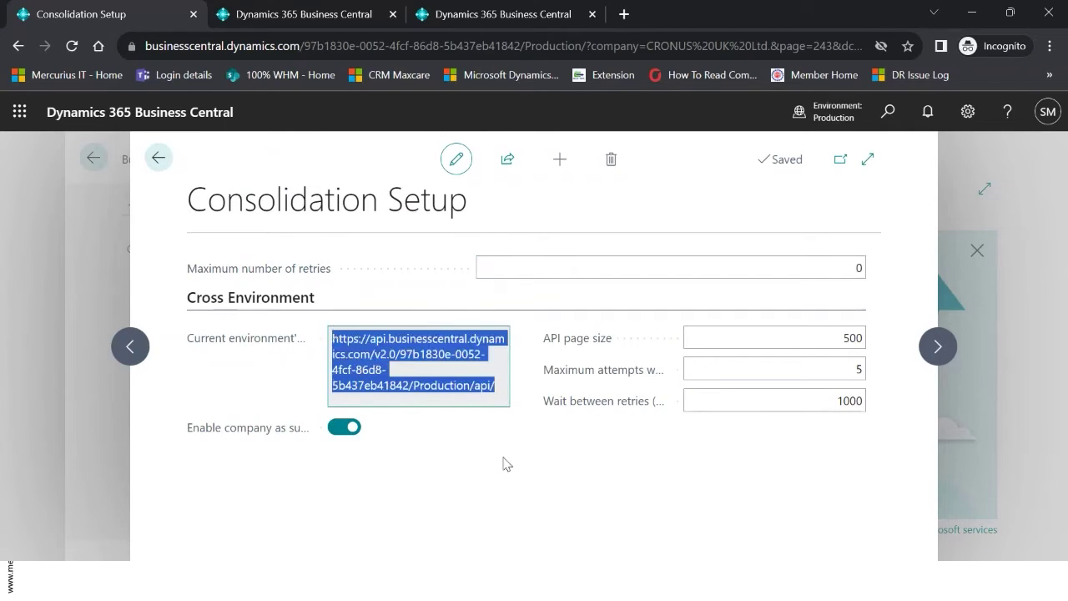
{"action": "key", "text": "Escape"}
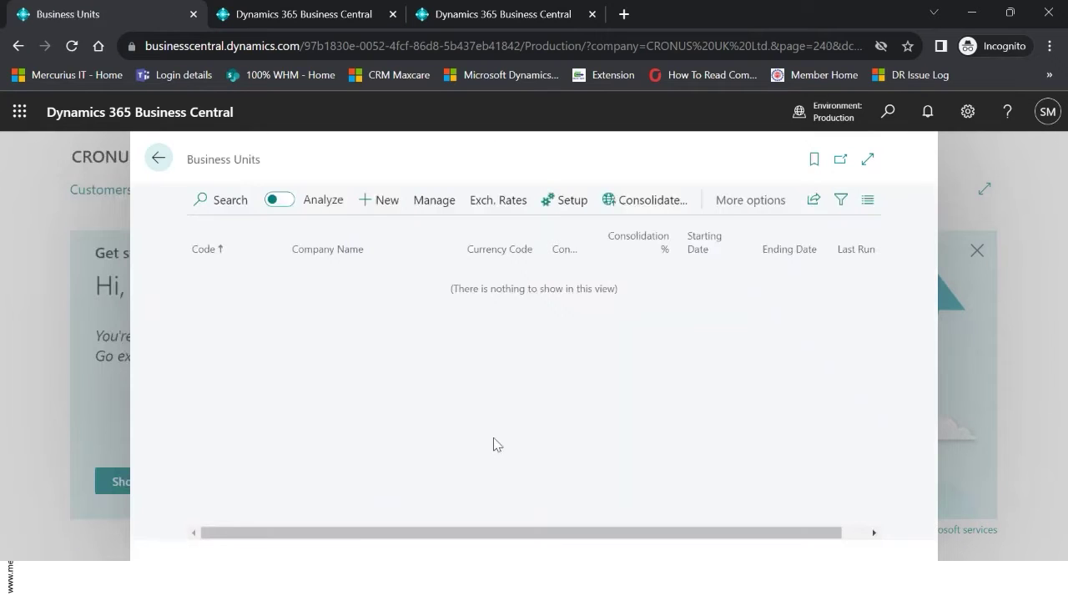
{"action": "key", "text": "Escape"}
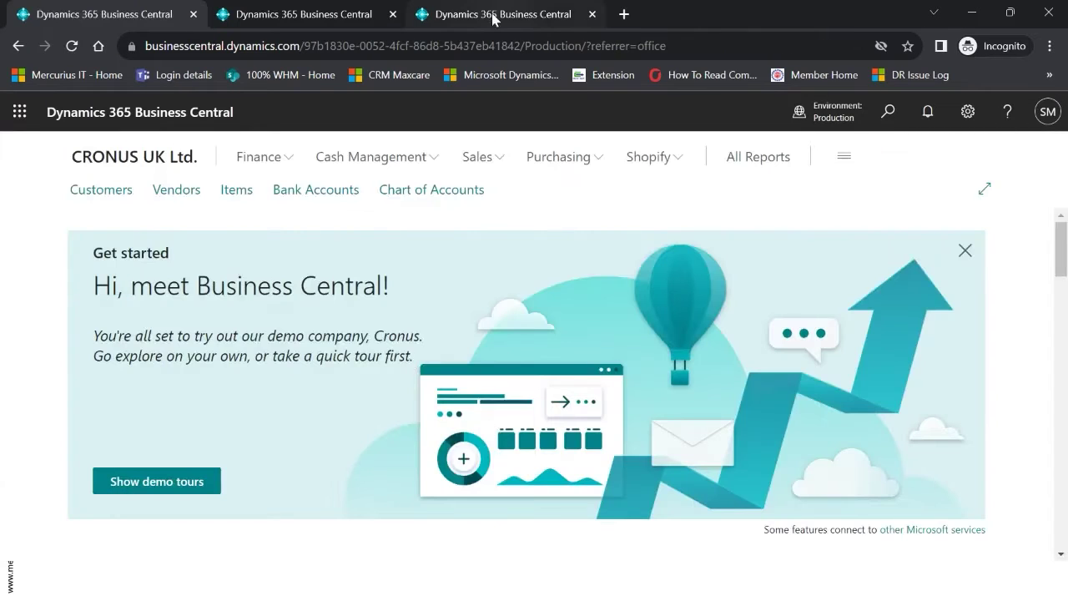
Step: Switch to the Consolidation environment and open its Business Units list
{"action": "left_click", "coordinate": [492, 18]}
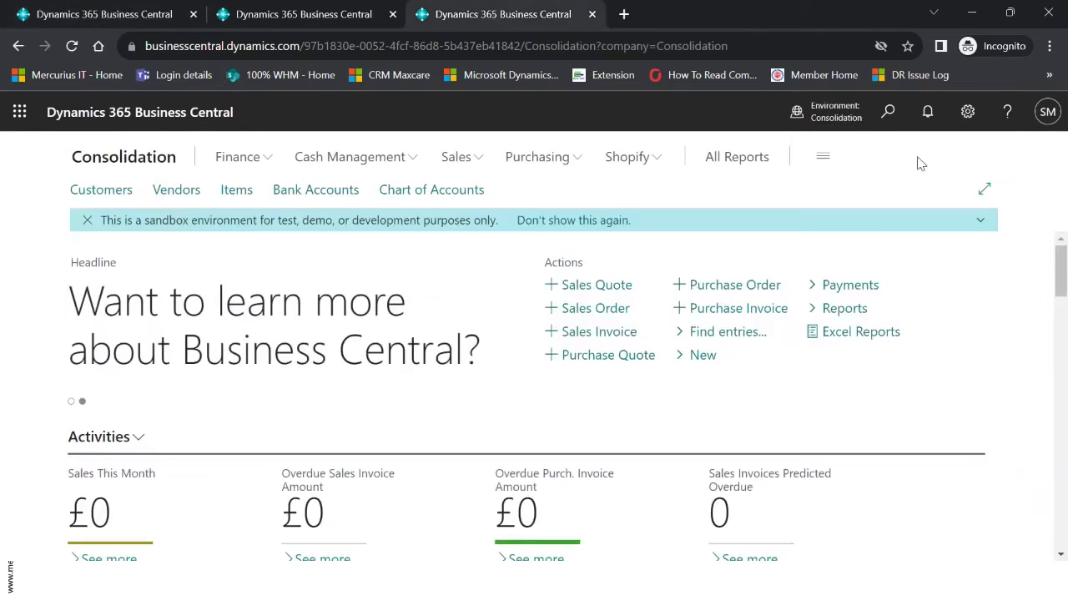
{"action": "left_click", "coordinate": [890, 117]}
{"action": "type", "text": "business"}
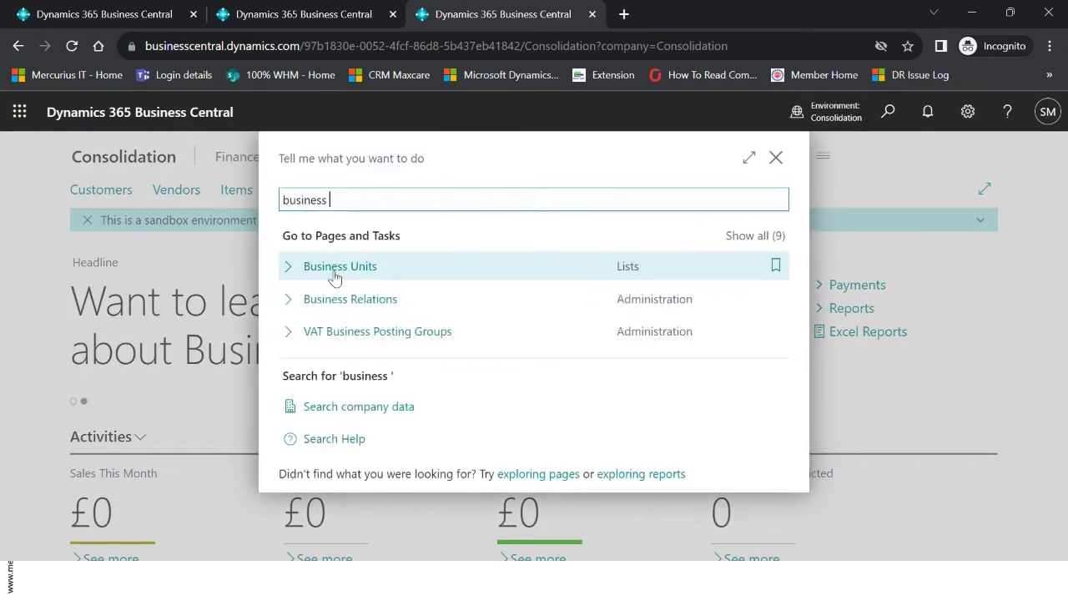
{"action": "left_click", "coordinate": [335, 275]}
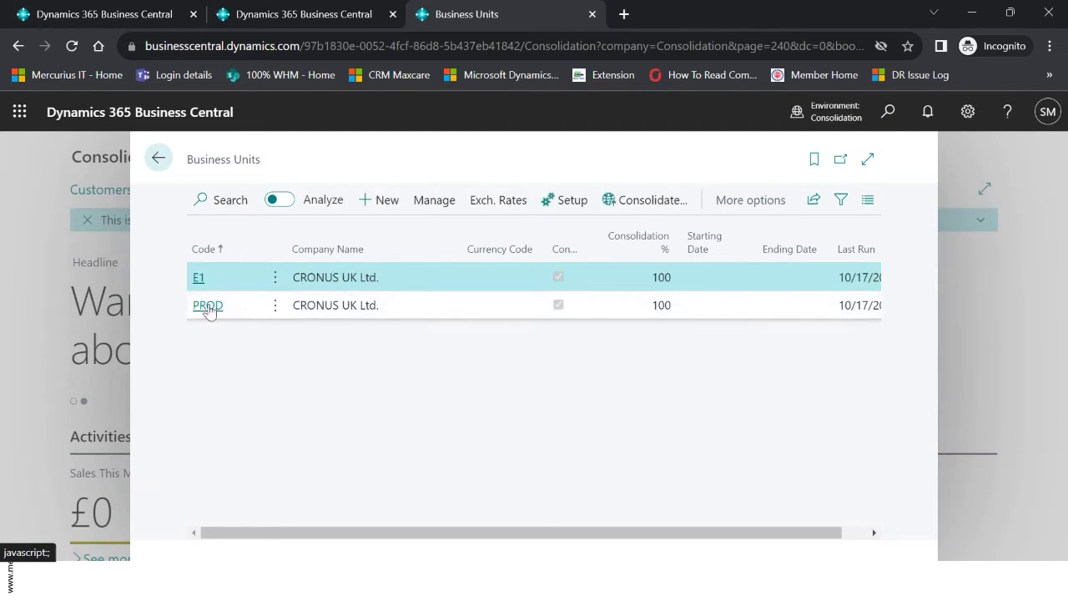
Step: Review the data import settings of business unit E1, including the API endpoint and external company name, and close its card
{"action": "left_click", "coordinate": [198, 275]}
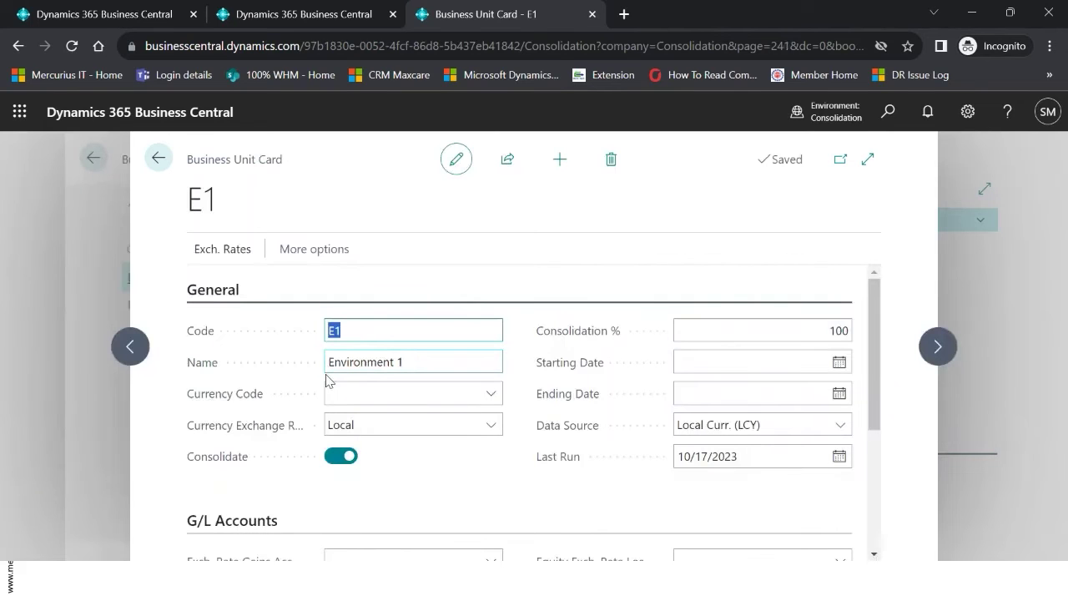
{"action": "scroll", "coordinate": [465, 460], "scroll_direction": "down", "scroll_amount": 2}
{"action": "scroll", "coordinate": [465, 460], "scroll_direction": "down", "scroll_amount": 1}
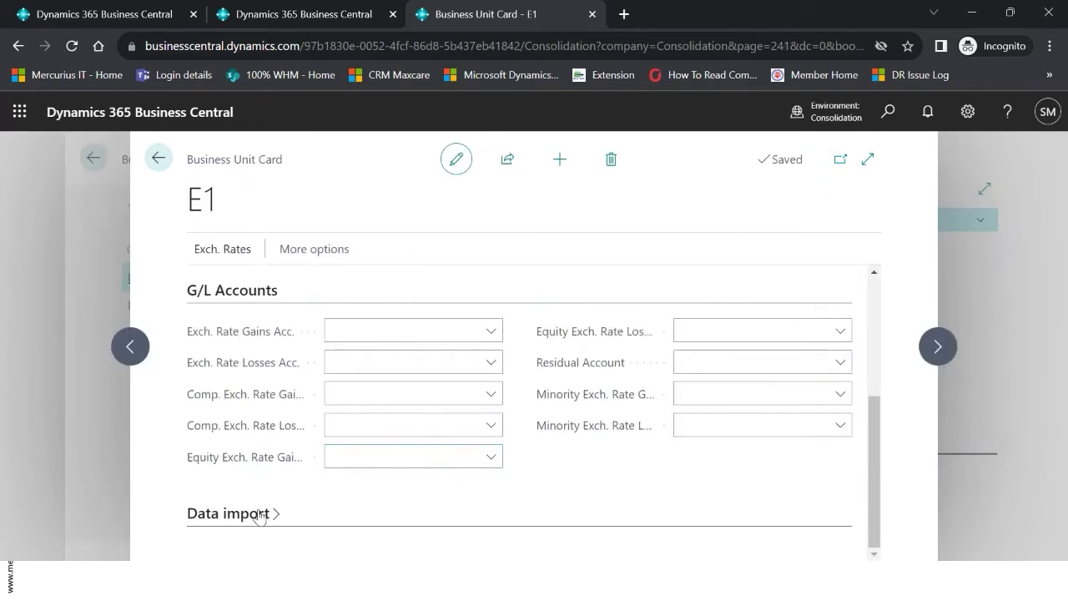
{"action": "scroll", "coordinate": [423, 498], "scroll_direction": "down", "scroll_amount": 1}
{"action": "scroll", "coordinate": [423, 498], "scroll_direction": "down", "scroll_amount": 1}
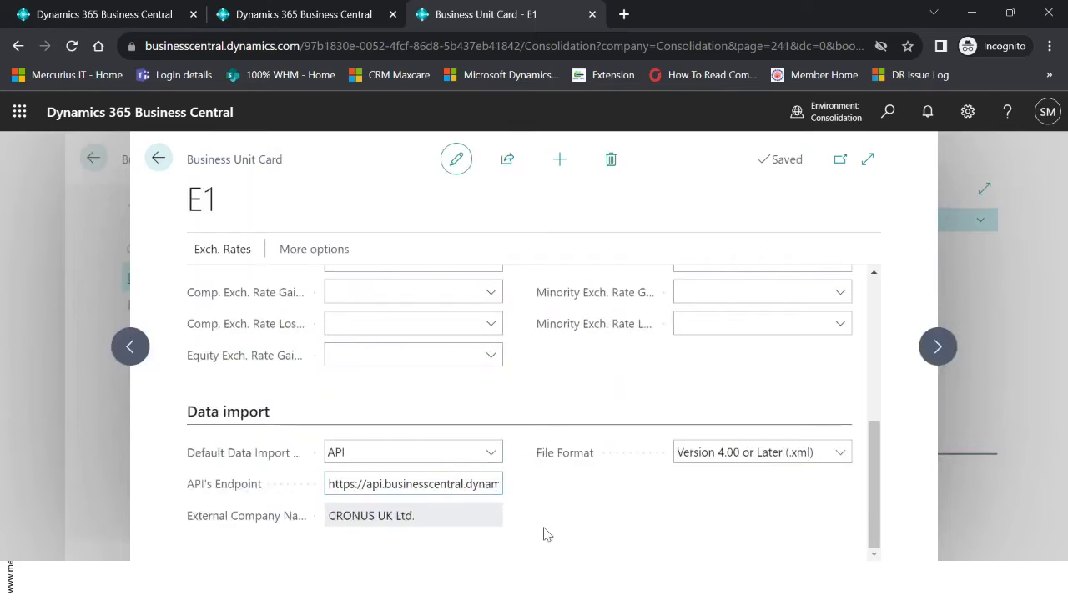
{"action": "left_click", "coordinate": [390, 482]}
{"action": "key", "text": "ctrl+a"}
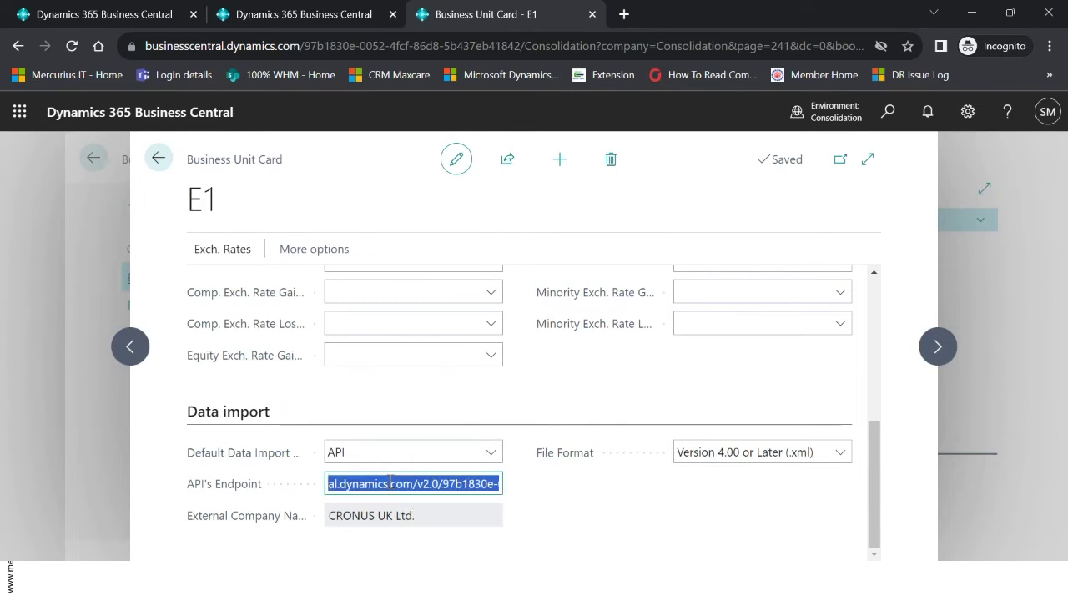
{"action": "left_click", "coordinate": [390, 482]}
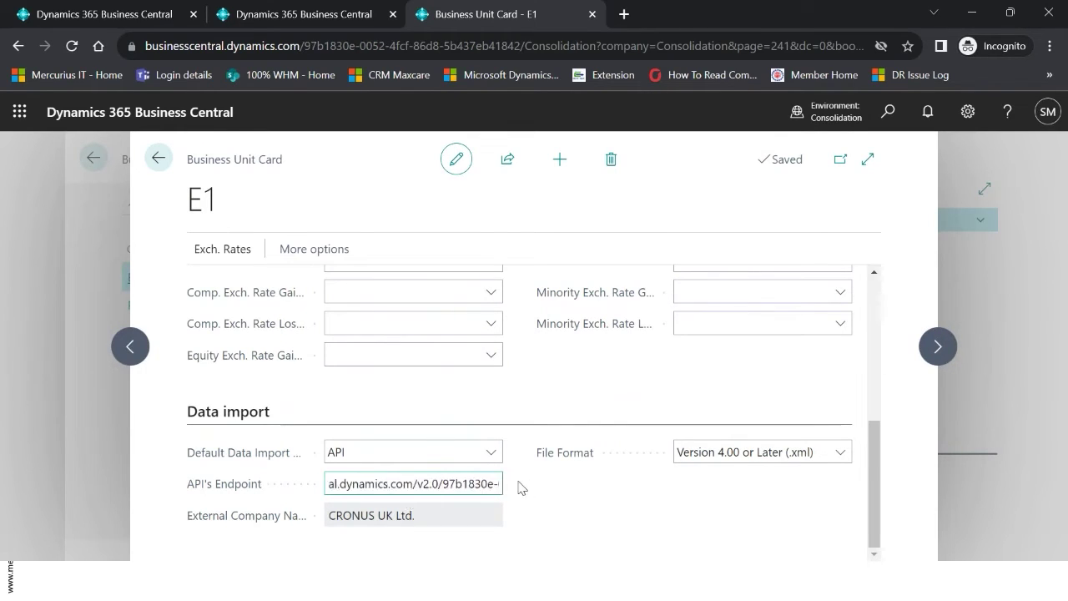
{"action": "left_click", "coordinate": [472, 523]}
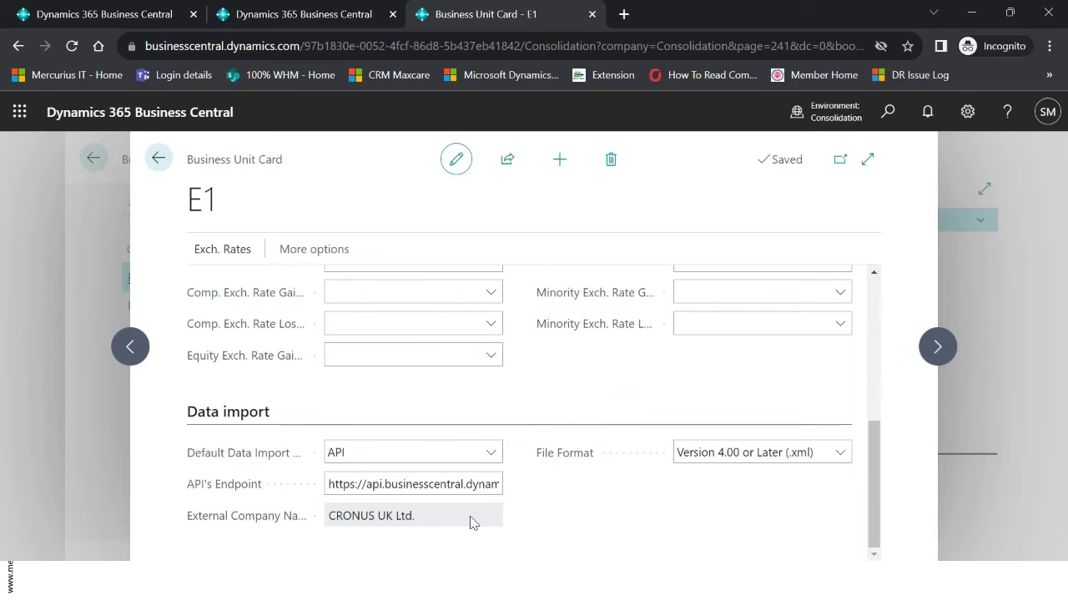
{"action": "key", "text": "Escape"}
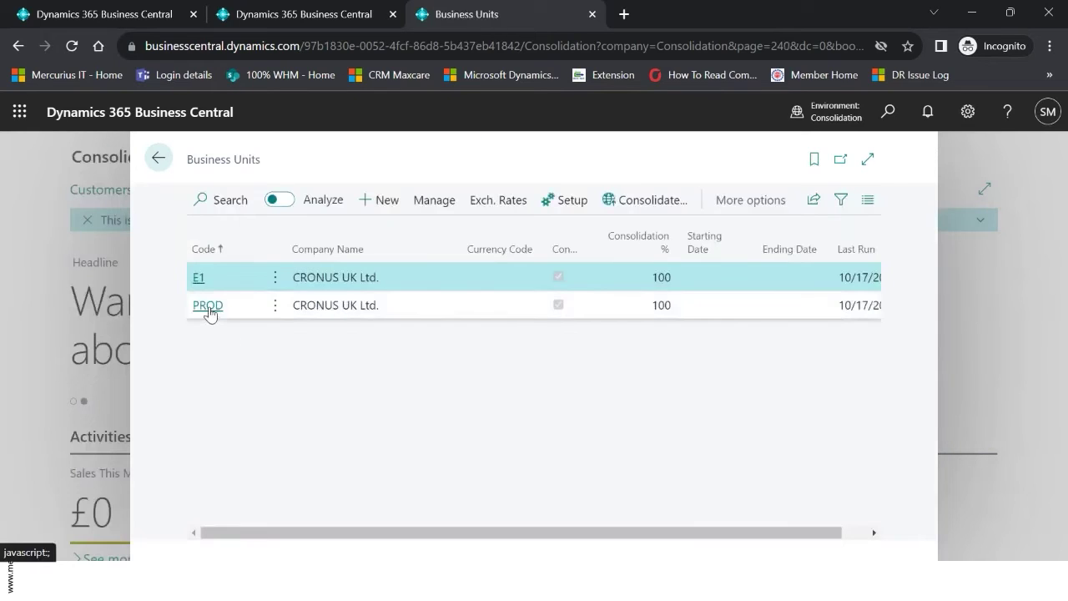
Step: Review the data import settings of business unit PROD, reading its API endpoint through to the end, and close its card
{"action": "left_click", "coordinate": [208, 306]}
{"action": "left_click", "coordinate": [208, 307]}
{"action": "scroll", "coordinate": [420, 425], "scroll_direction": "down", "scroll_amount": 8}
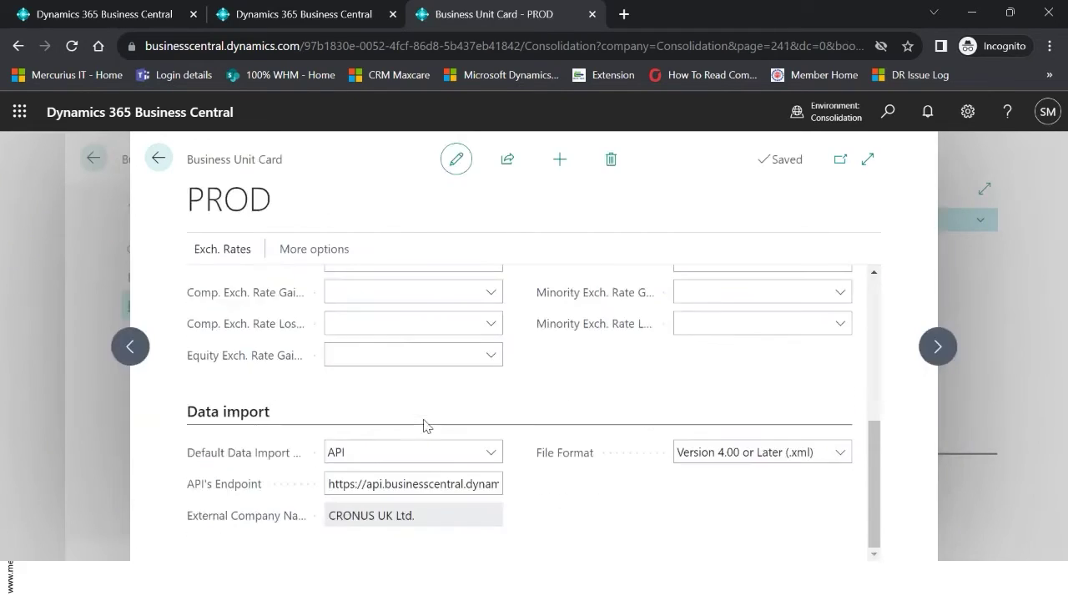
{"action": "left_click", "coordinate": [431, 475]}
{"action": "left_click", "coordinate": [433, 481]}
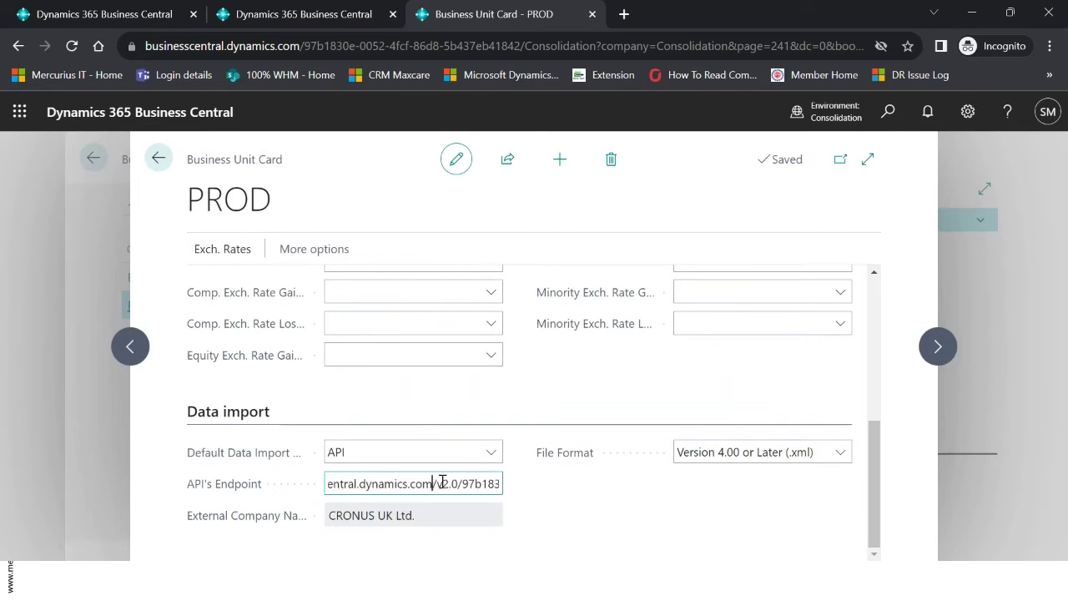
{"action": "key", "text": "Right"}
{"action": "key", "text": "Right"}
{"action": "key", "text": "Right"}
{"action": "key", "text": "Right"}
{"action": "key", "text": "Right"}
{"action": "key", "text": "Right"}
{"action": "key", "text": "Right"}
{"action": "key", "text": "Right"}
{"action": "key", "text": "Right"}
{"action": "key", "text": "Right"}
{"action": "key", "text": "Right"}
{"action": "key", "text": "Right"}
{"action": "key", "text": "Right"}
{"action": "key", "text": "Right"}
{"action": "key", "text": "Right"}
{"action": "key", "text": "Right"}
{"action": "key", "text": "Right"}
{"action": "key", "text": "Right"}
{"action": "key", "text": "Right"}
{"action": "key", "text": "Right"}
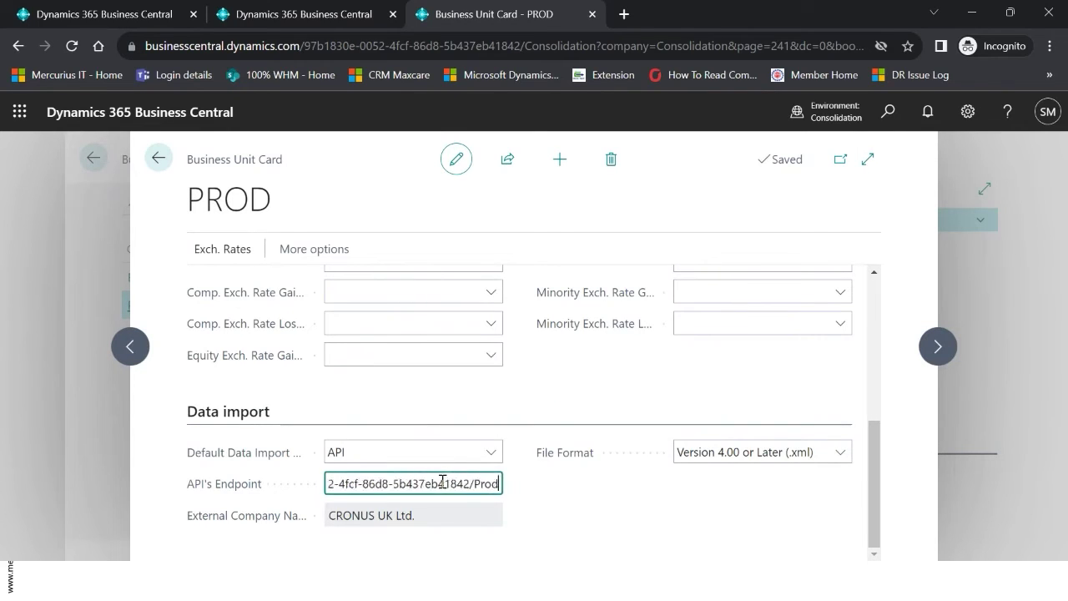
{"action": "key", "text": "Right"}
{"action": "key", "text": "Right"}
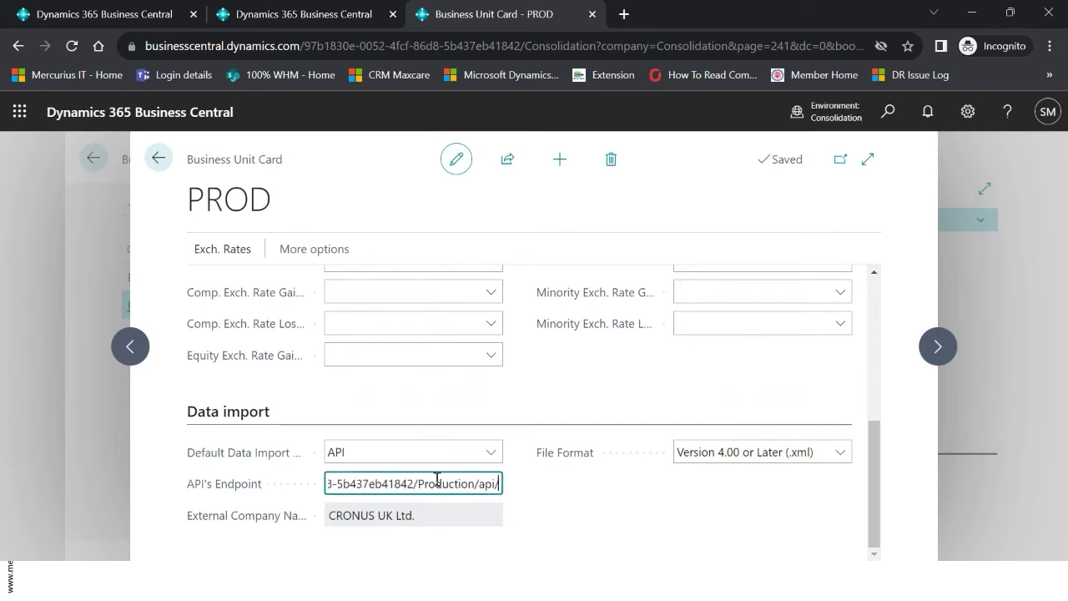
{"action": "left_click", "coordinate": [434, 520]}
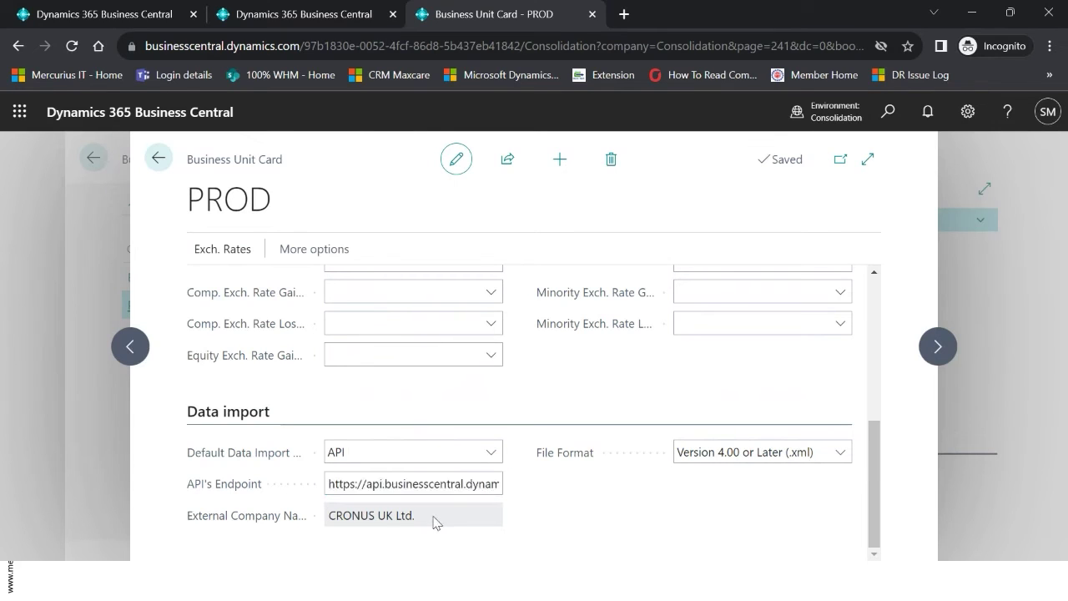
{"action": "key", "text": "Escape"}
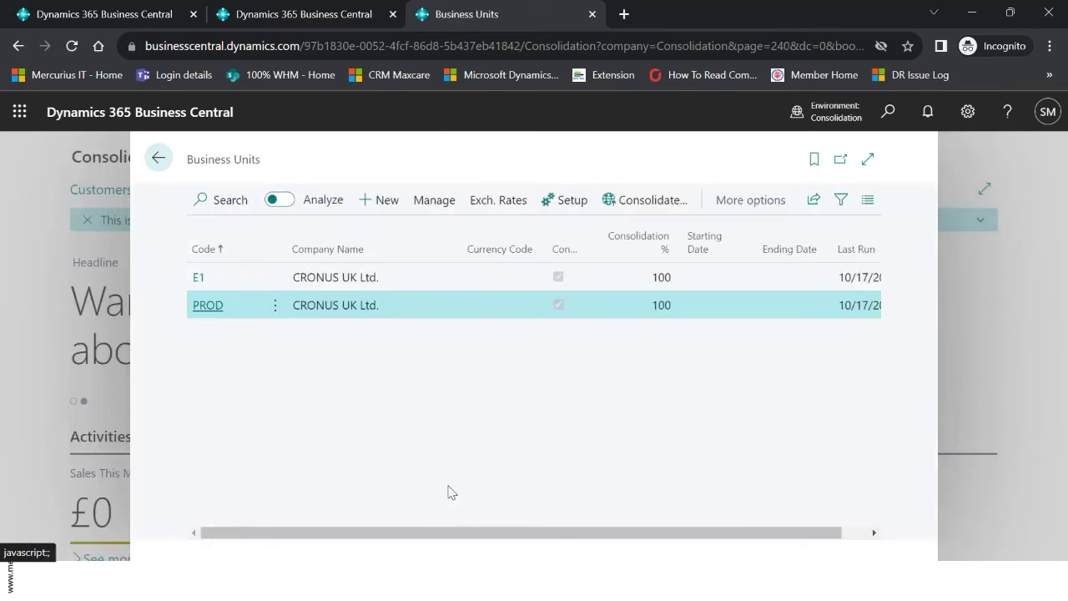
Step: Start a consolidation run for 12/1/2022 to 12/31/2022 with document number CONSOLIDATION DEC 22 and parent currency GBP, proceeding to business unit selection
{"action": "left_click", "coordinate": [654, 202]}
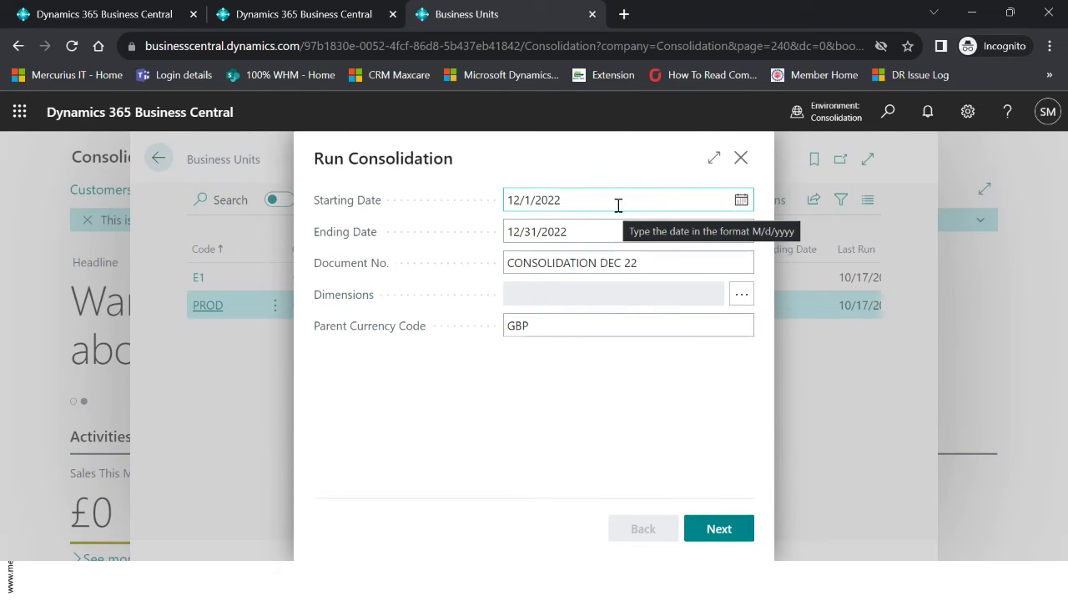
{"action": "left_click", "coordinate": [618, 206]}
{"action": "left_click", "coordinate": [627, 234]}
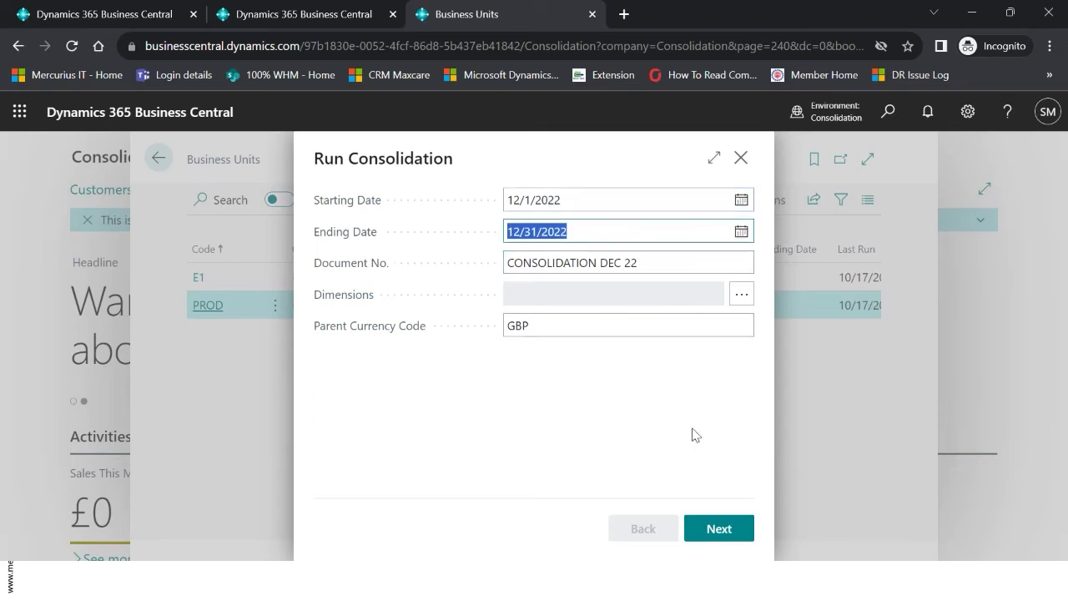
{"action": "left_click", "coordinate": [718, 528]}
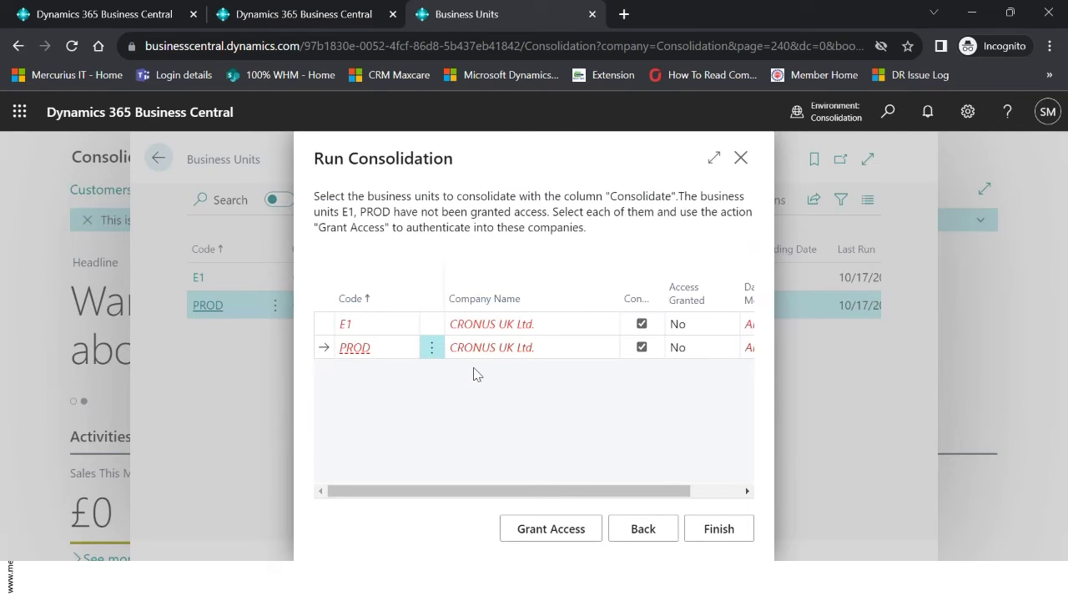
Step: Grant access to the business unit companies and finish the consolidation run for E1 and PROD
{"action": "left_click", "coordinate": [553, 534]}
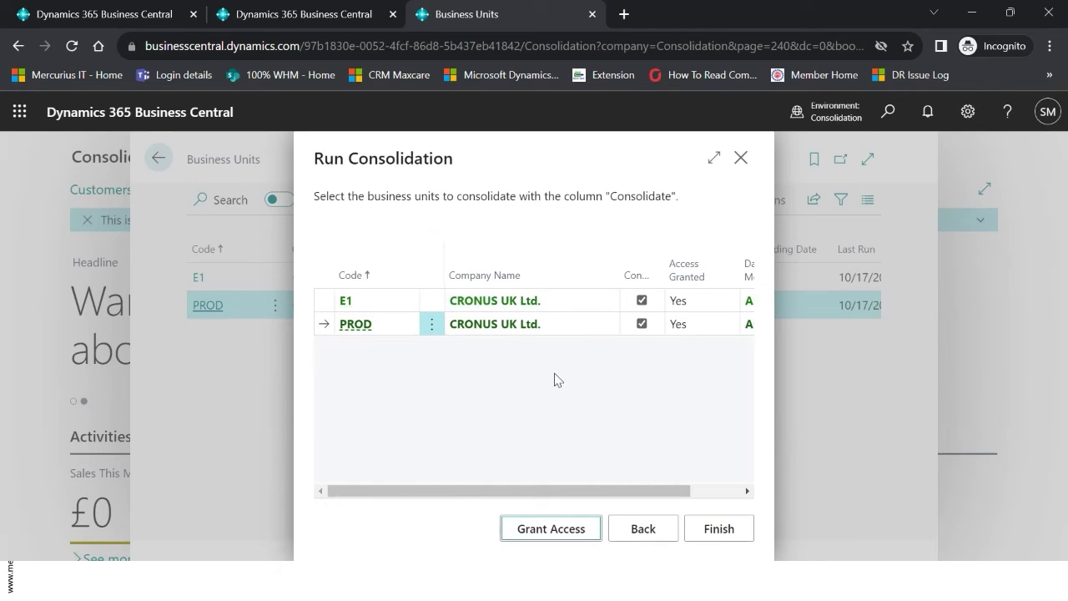
{"action": "left_click", "coordinate": [719, 528]}
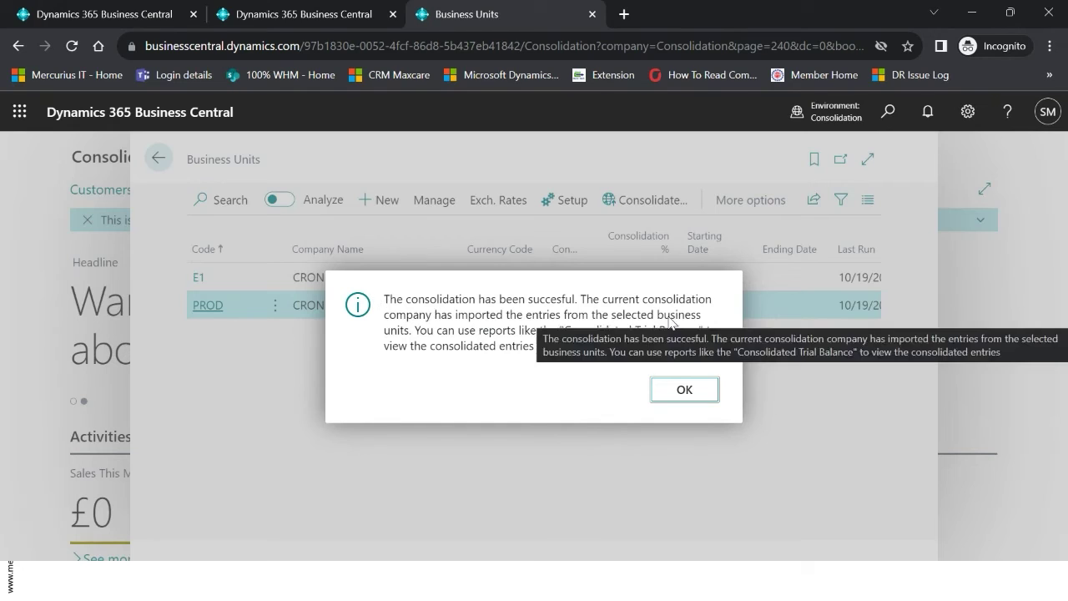
{"action": "left_click", "coordinate": [688, 389]}
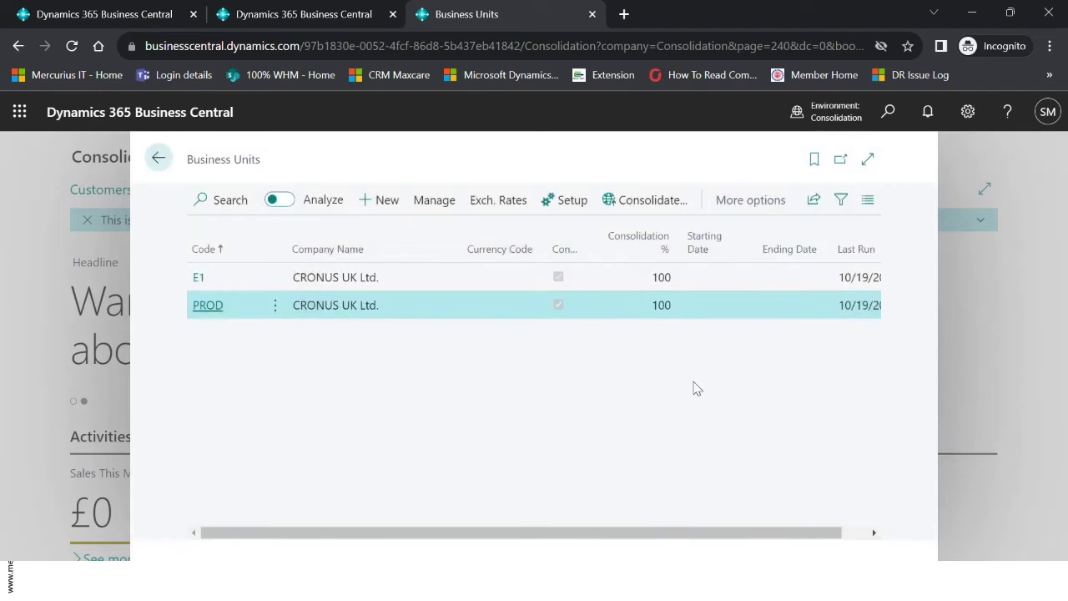
Step: Open the Consolidated Trial Balance report request from the reports related to the business units
{"action": "left_click", "coordinate": [755, 199]}
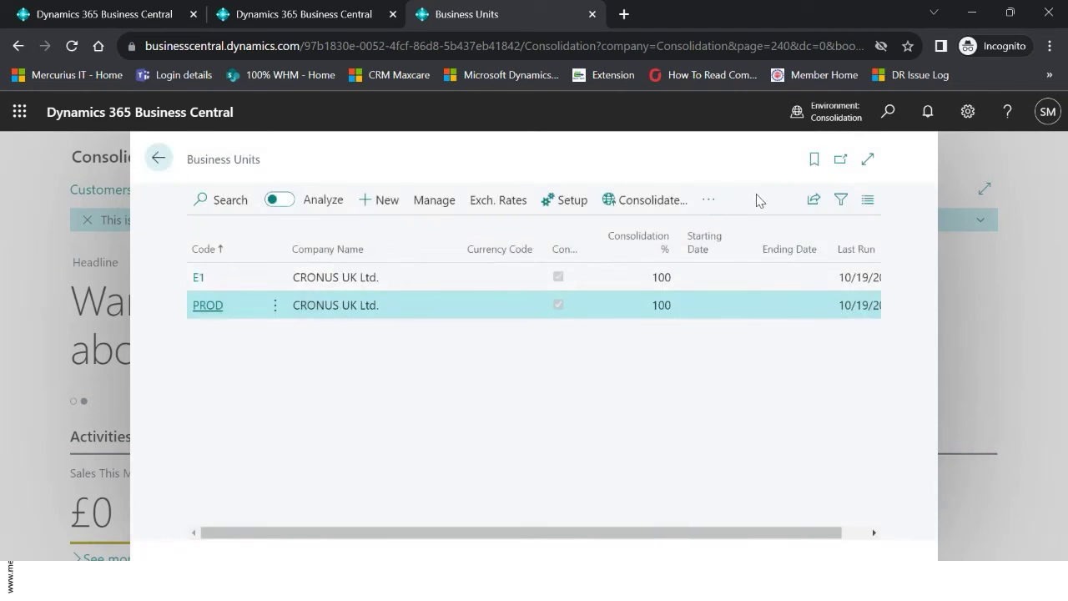
{"action": "left_click", "coordinate": [709, 201]}
{"action": "mouse_move", "coordinate": [661, 266]}
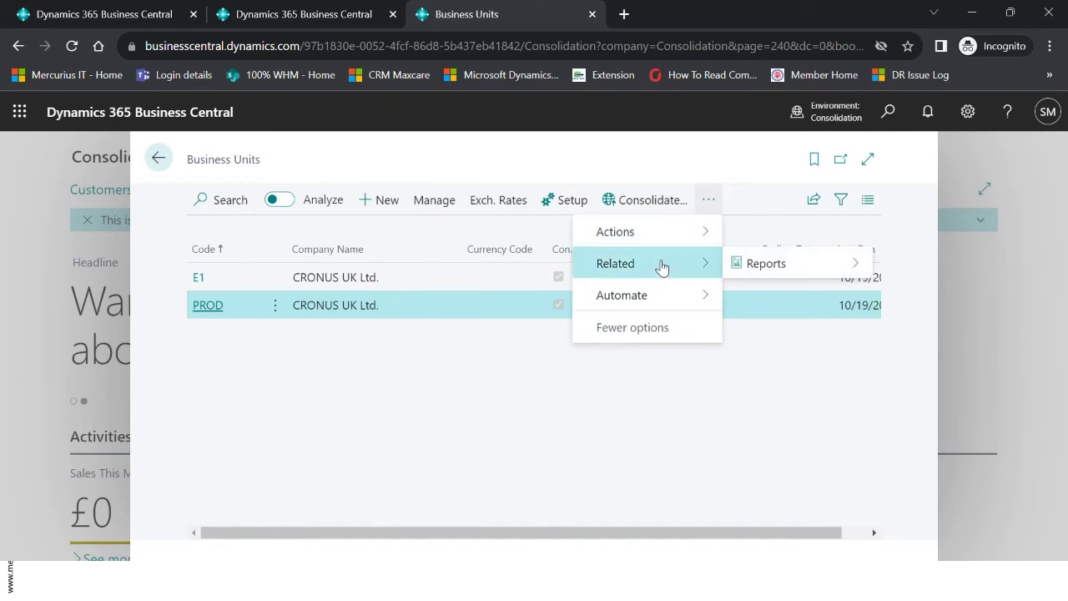
{"action": "mouse_move", "coordinate": [756, 264]}
{"action": "left_click", "coordinate": [918, 295]}
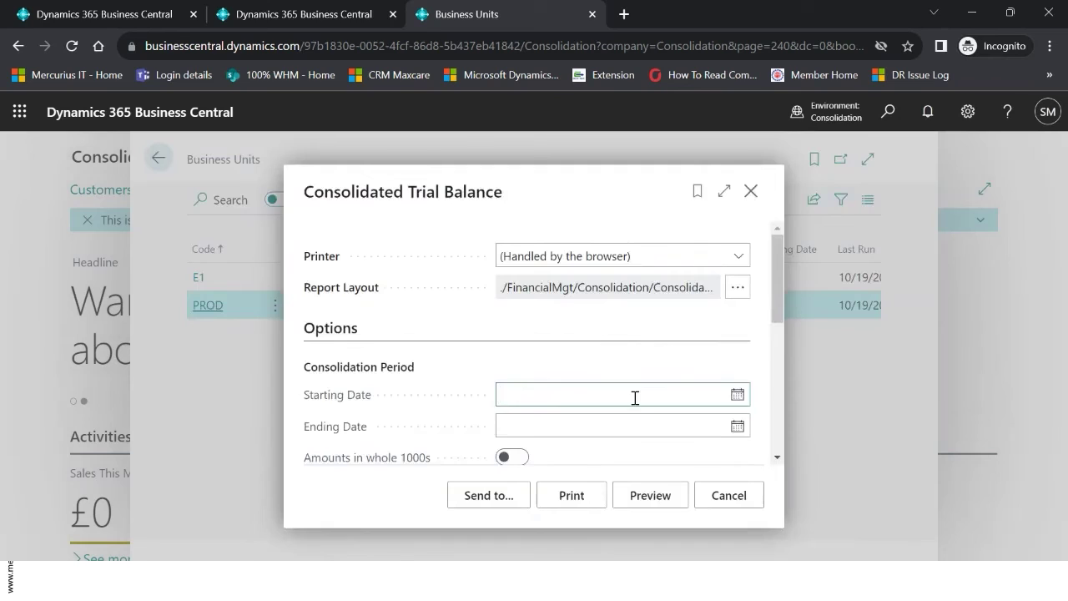
Step: Set the starting date of the trial balance's consolidation period to 12/1/2022
{"action": "left_click", "coordinate": [737, 394]}
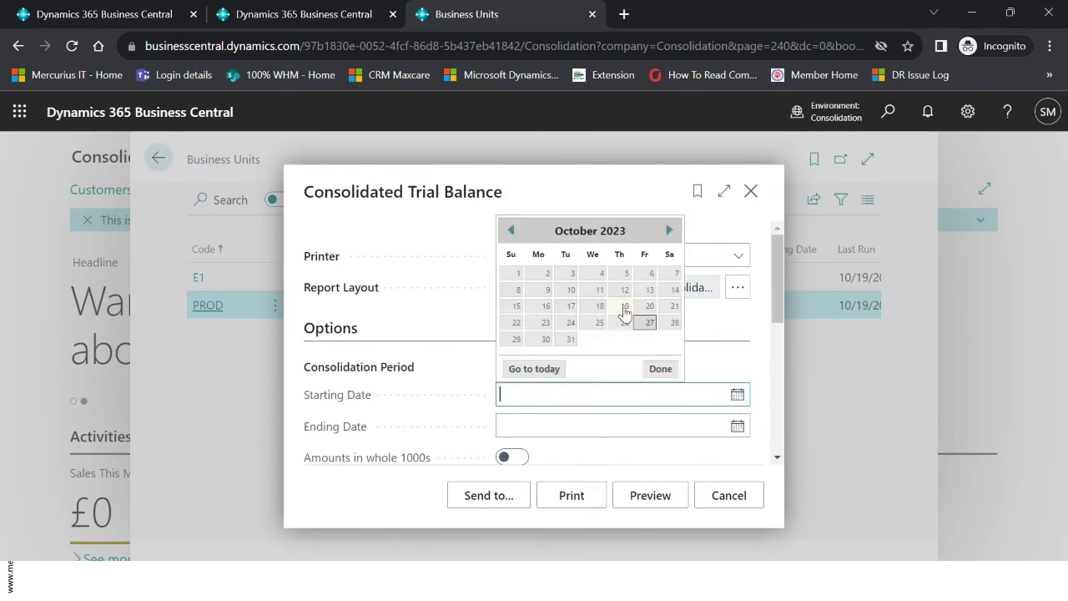
{"action": "left_click", "coordinate": [511, 231]}
{"action": "left_click", "coordinate": [511, 231]}
{"action": "left_click", "coordinate": [510, 230]}
{"action": "left_click", "coordinate": [510, 230]}
{"action": "left_click", "coordinate": [511, 230]}
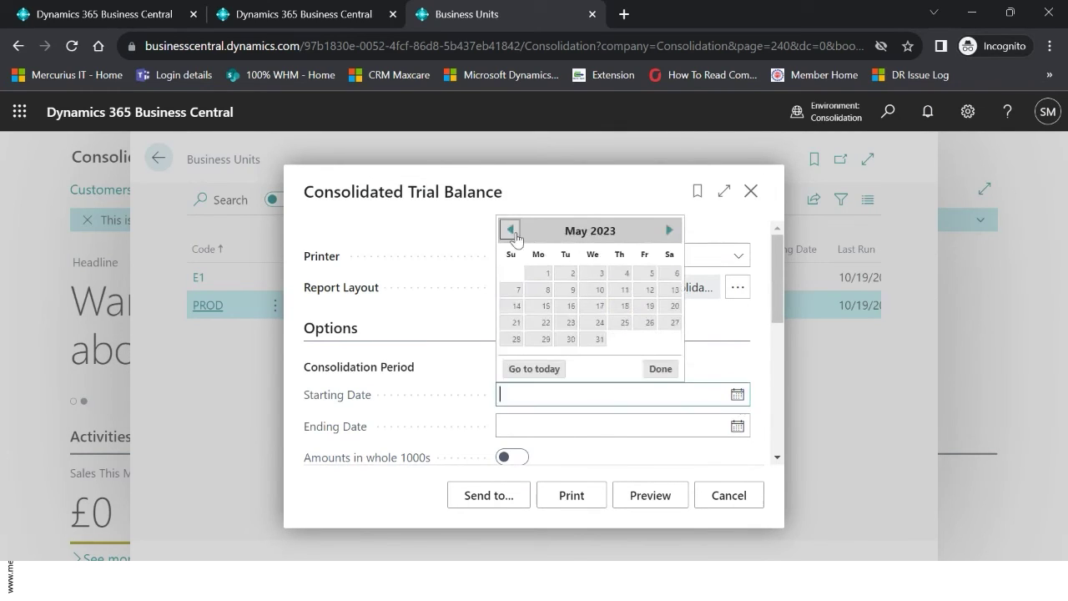
{"action": "left_click", "coordinate": [510, 230]}
{"action": "left_click", "coordinate": [510, 231]}
{"action": "left_click", "coordinate": [511, 230]}
{"action": "left_click", "coordinate": [511, 230]}
{"action": "left_click", "coordinate": [511, 230]}
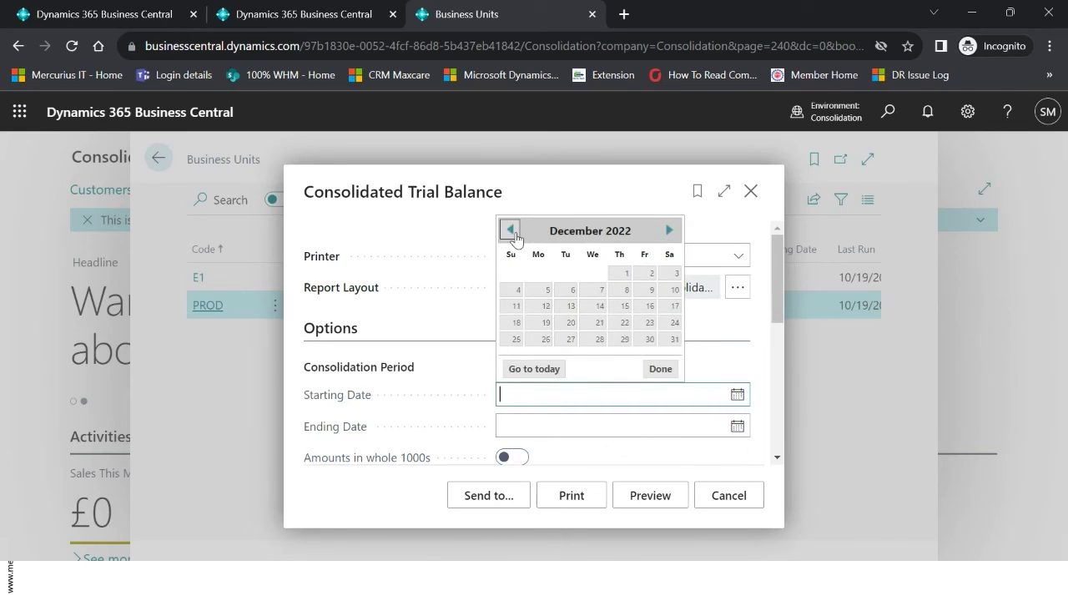
{"action": "left_click", "coordinate": [620, 273]}
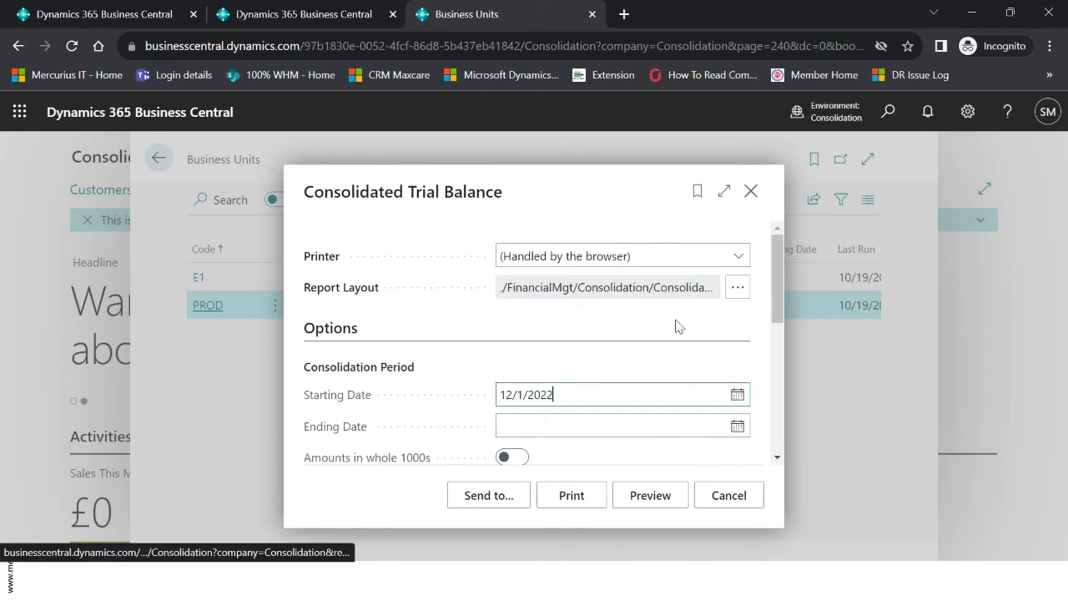
Step: Set the ending date of the trial balance's consolidation period to 12/31/2022
{"action": "left_click", "coordinate": [738, 426]}
{"action": "left_click", "coordinate": [509, 263]}
{"action": "left_click", "coordinate": [510, 263]}
{"action": "left_click", "coordinate": [510, 263]}
{"action": "left_click", "coordinate": [510, 263]}
{"action": "left_click", "coordinate": [510, 262]}
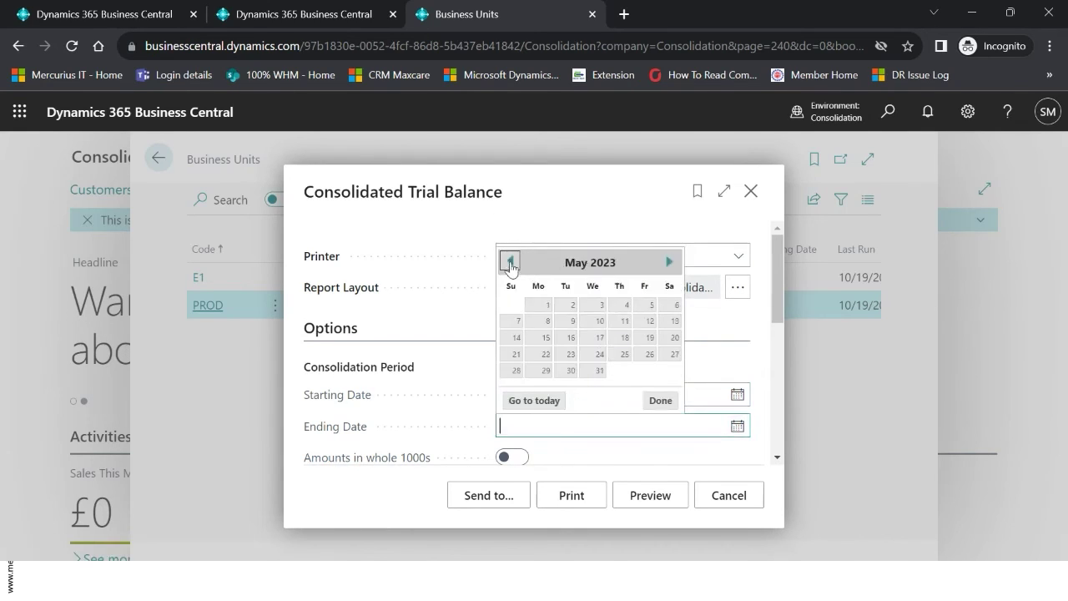
{"action": "left_click", "coordinate": [510, 263]}
{"action": "left_click", "coordinate": [510, 263]}
{"action": "left_click", "coordinate": [510, 263]}
{"action": "left_click", "coordinate": [510, 263]}
{"action": "left_click", "coordinate": [510, 262]}
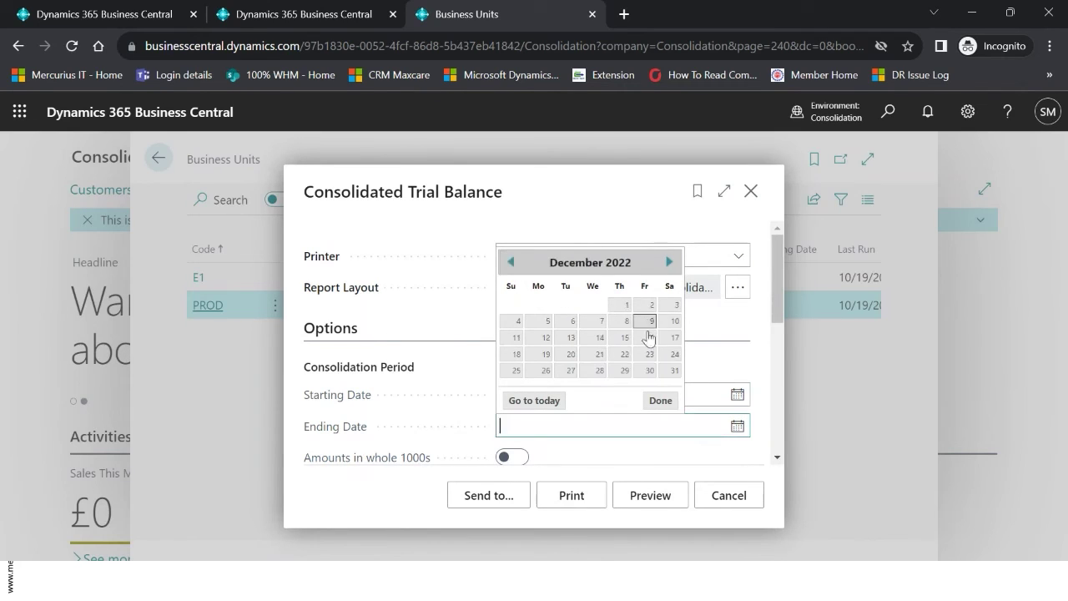
{"action": "left_click", "coordinate": [670, 368]}
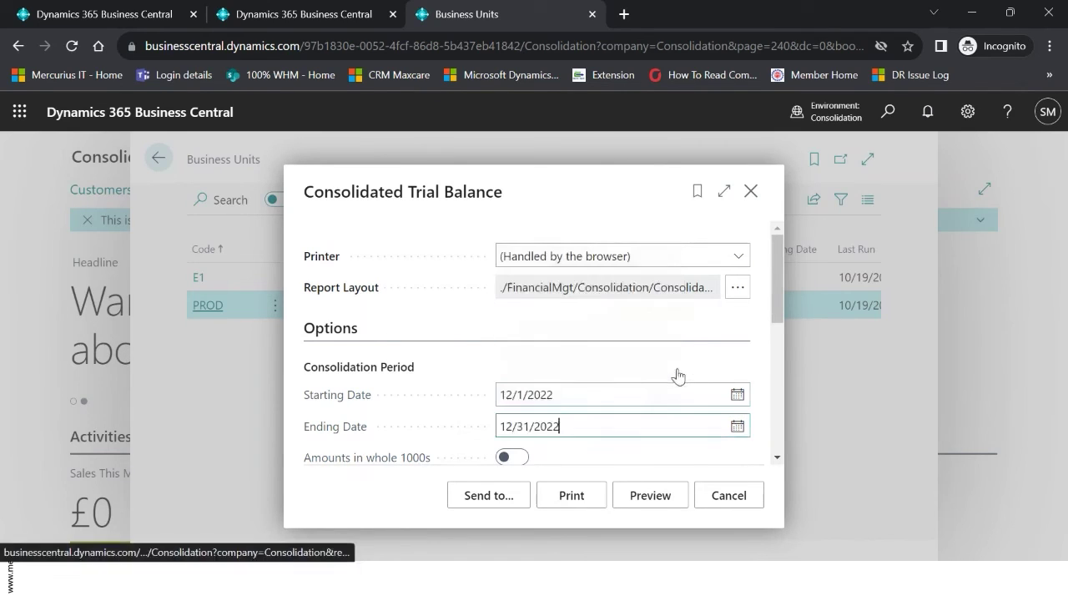
Step: Preview the Consolidated Trial Balance and examine the E1 and PROD amounts per account, continuing onto page 2
{"action": "left_click", "coordinate": [651, 494]}
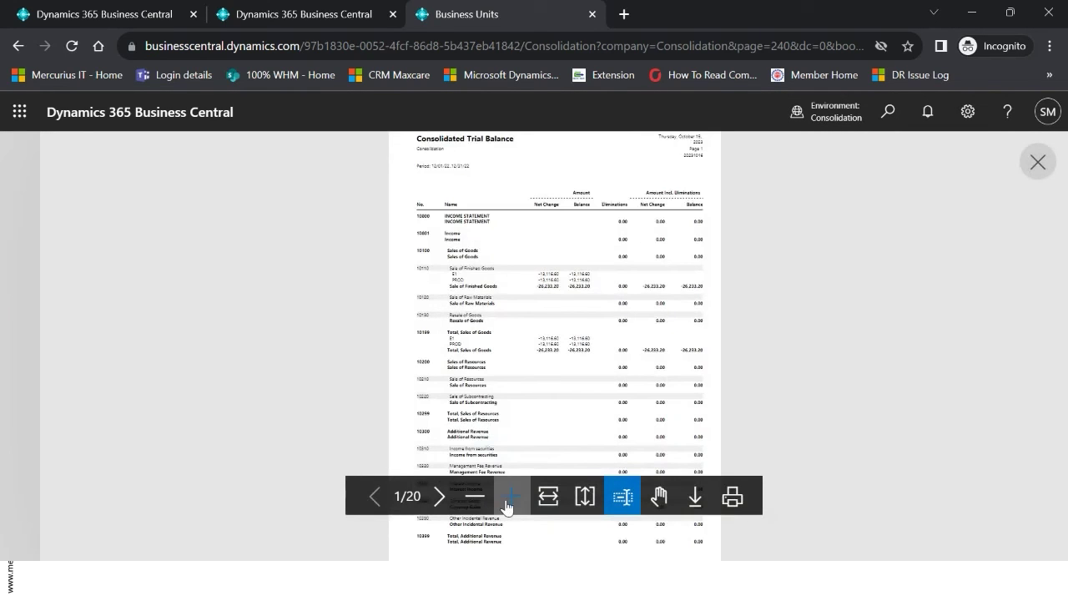
{"action": "left_click", "coordinate": [509, 498]}
{"action": "left_click", "coordinate": [509, 497]}
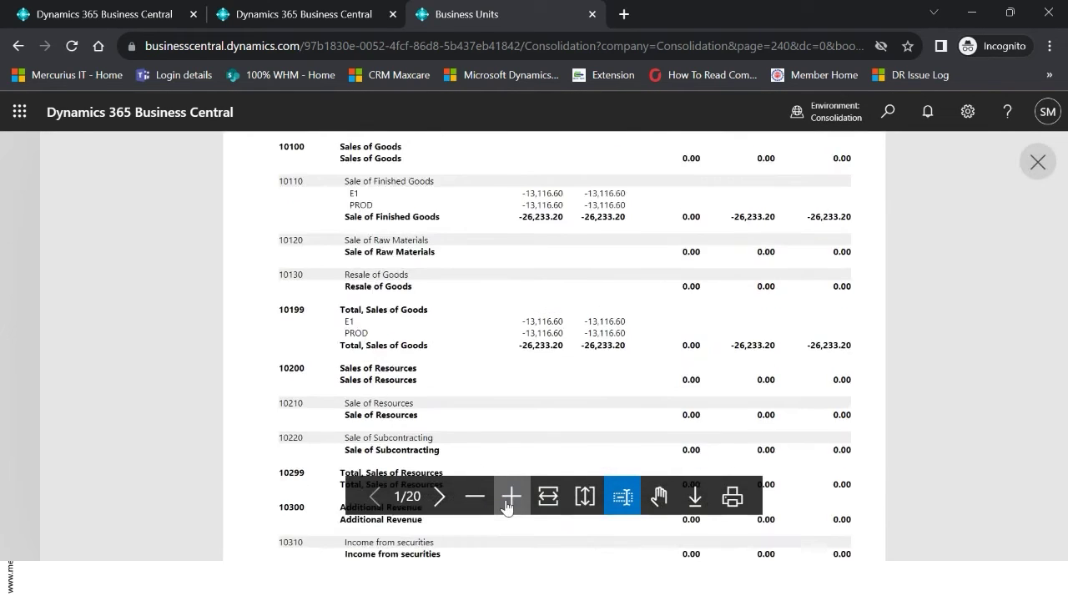
{"action": "scroll", "coordinate": [424, 365], "scroll_direction": "up", "scroll_amount": 2}
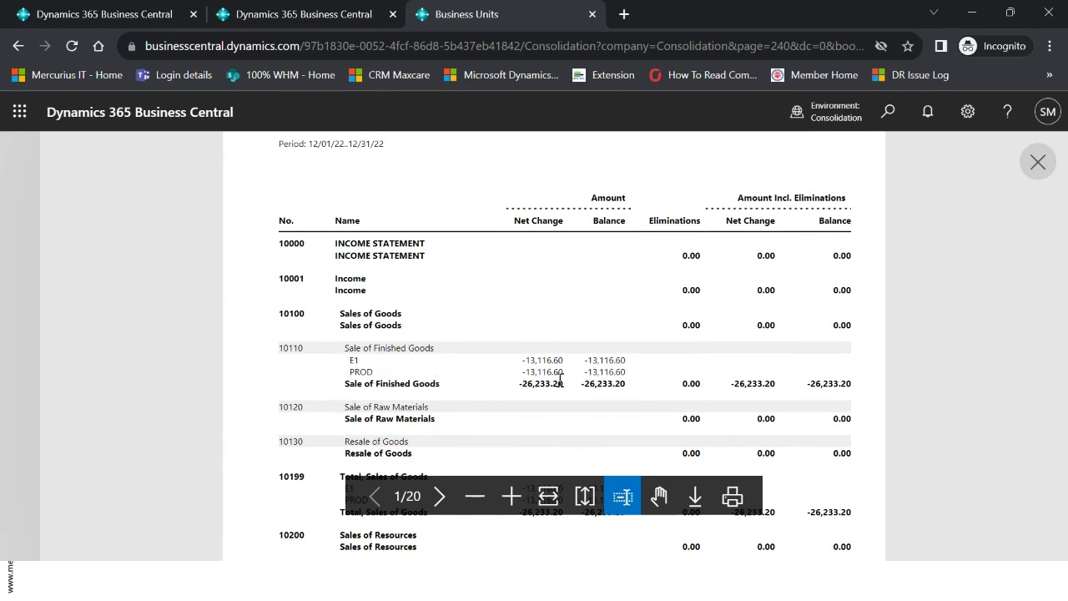
{"action": "scroll", "coordinate": [529, 407], "scroll_direction": "down", "scroll_amount": 4}
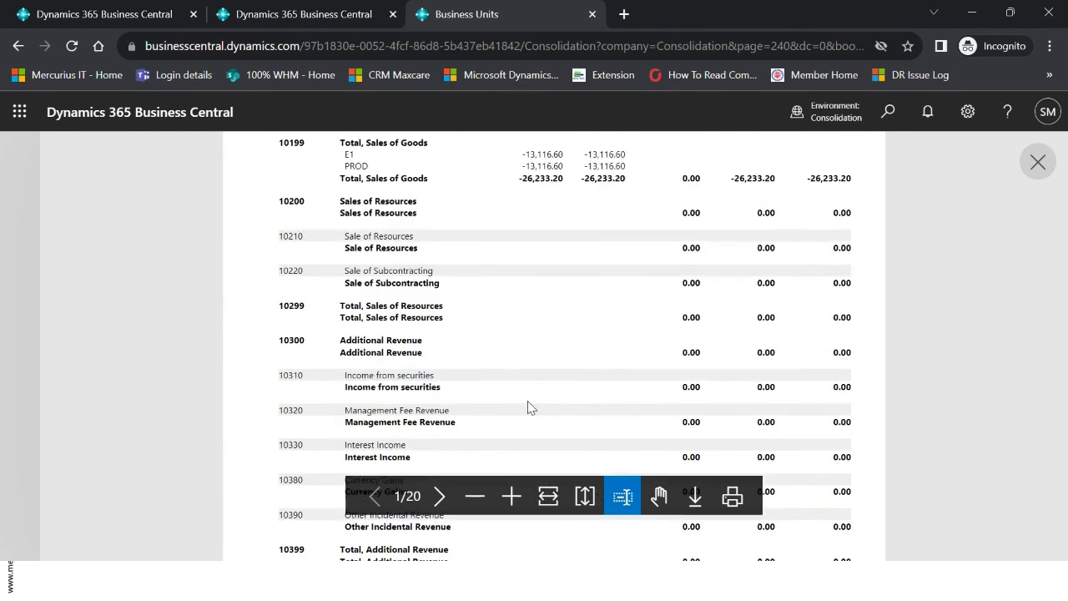
{"action": "scroll", "coordinate": [527, 407], "scroll_direction": "down", "scroll_amount": 10}
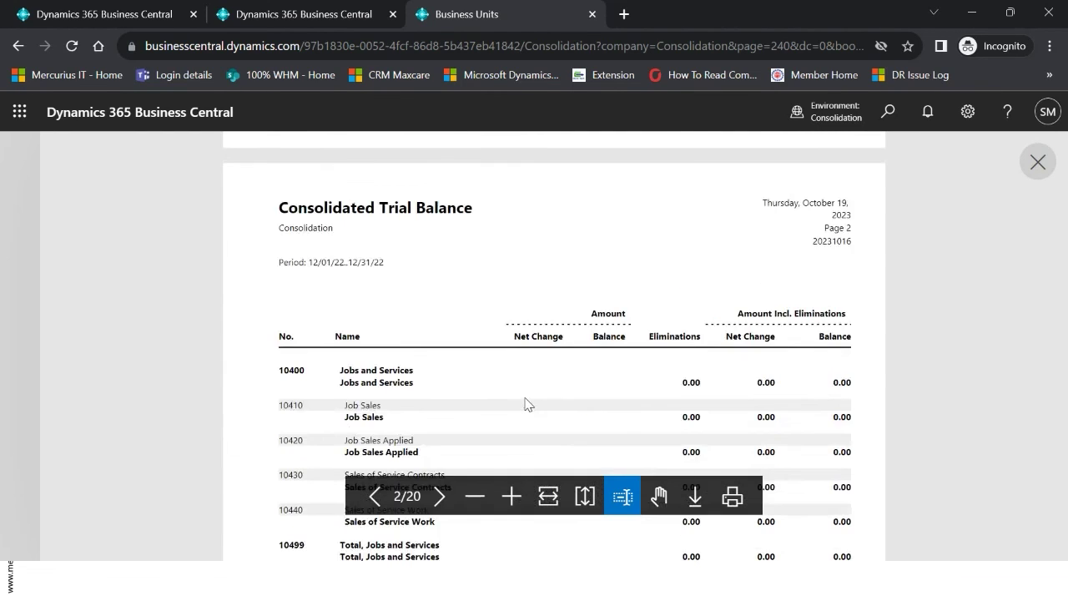